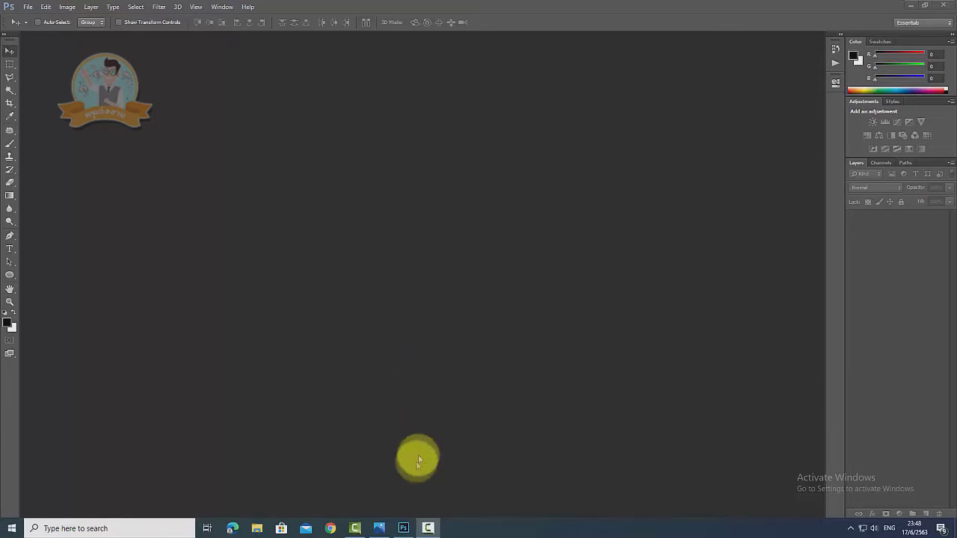
After previewing the finished sunburst, create a new 3 × 2 inch, 300 ppi Photo-preset document.
click(379, 526)
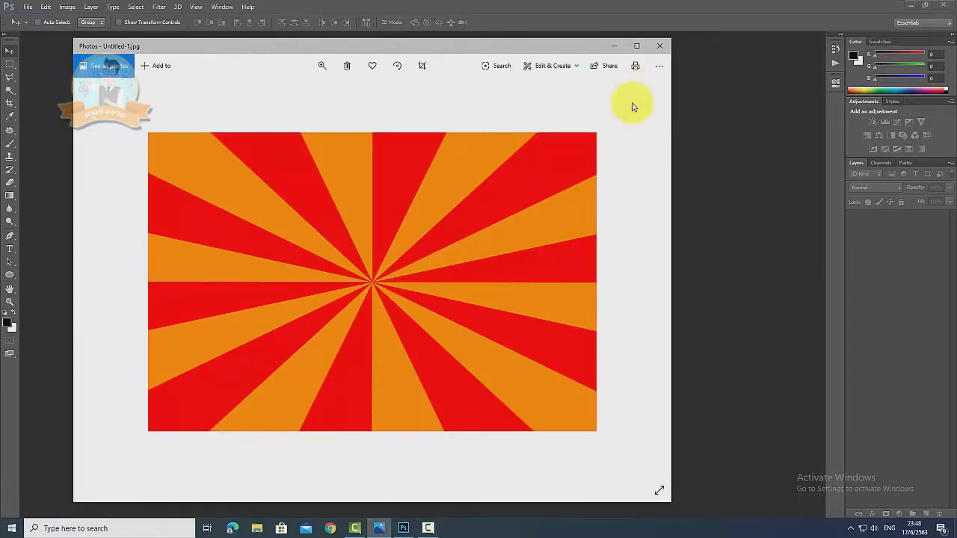
click(664, 47)
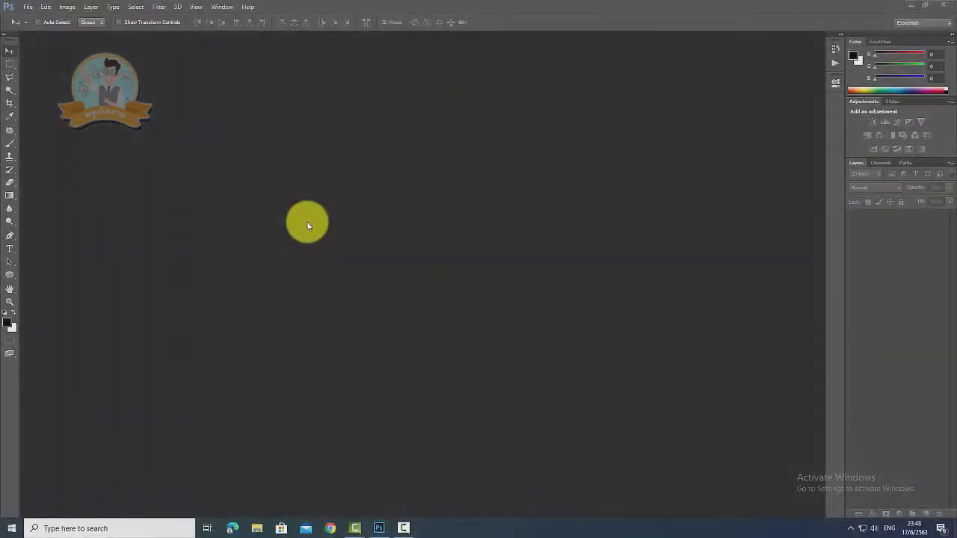
click(28, 7)
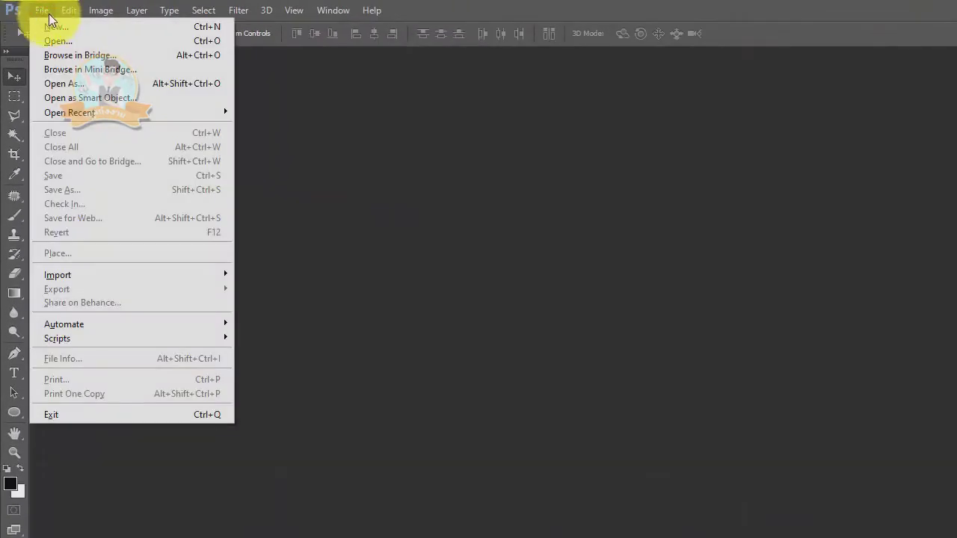
click(59, 27)
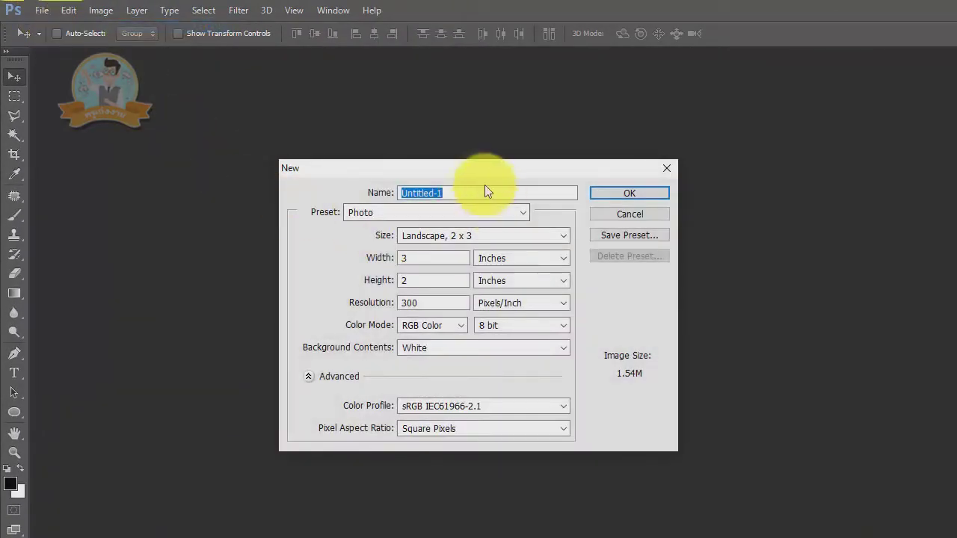
click(522, 212)
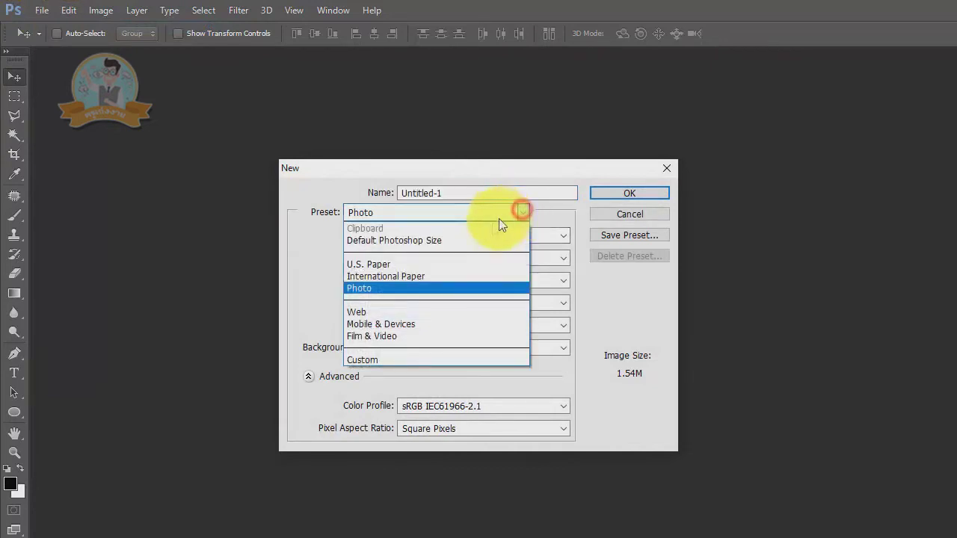
click(474, 275)
click(524, 212)
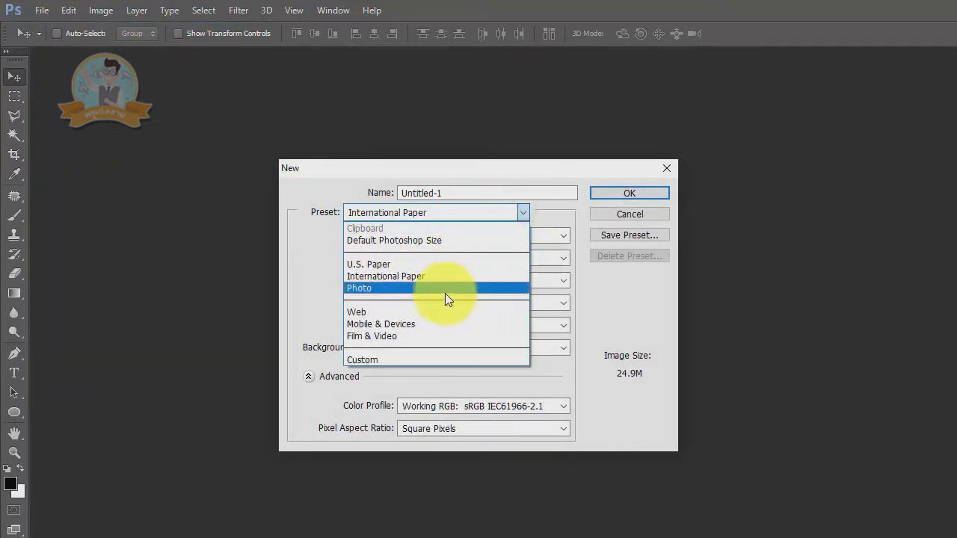
click(445, 290)
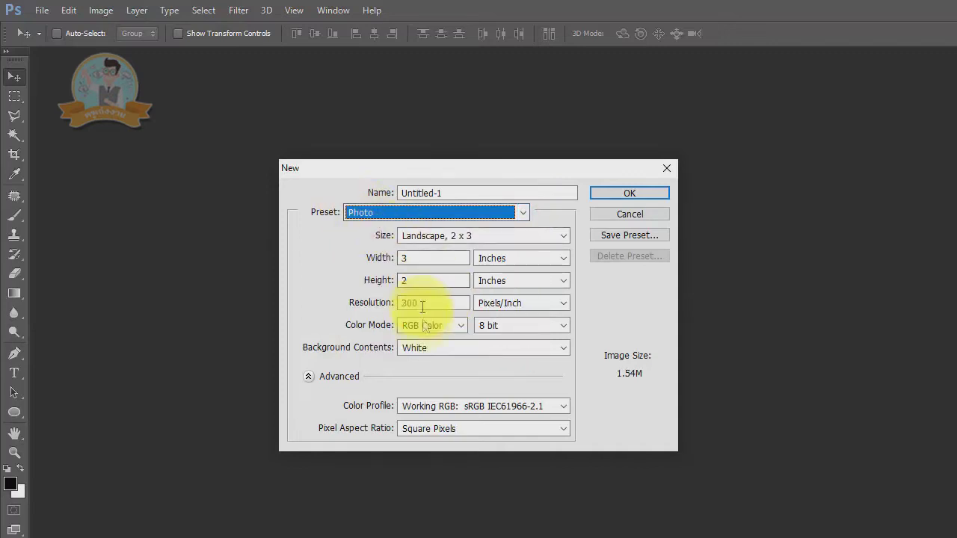
click(630, 196)
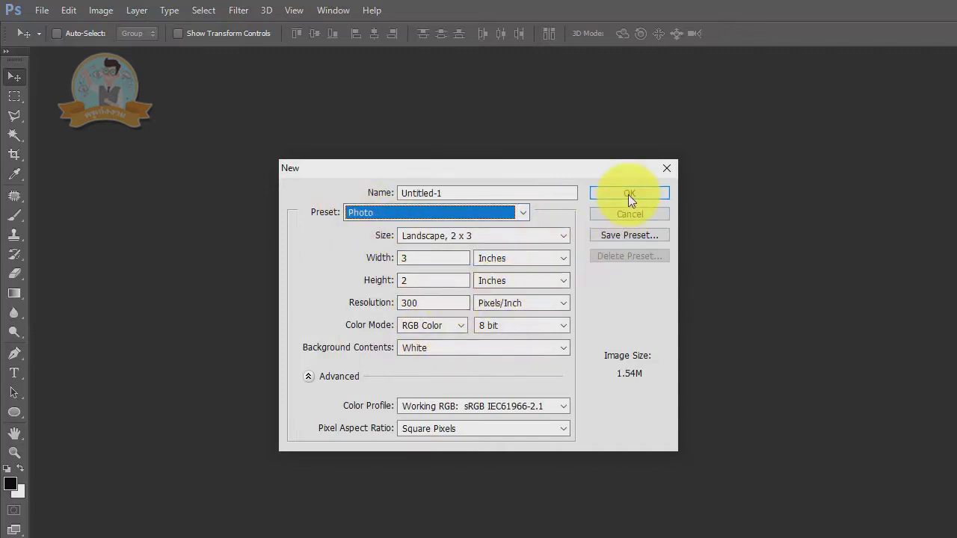
click(628, 194)
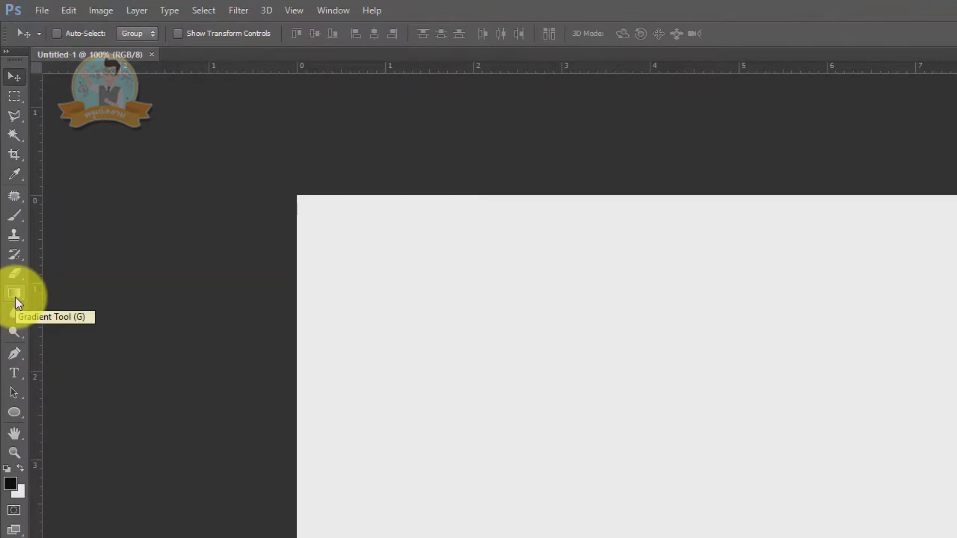
Select the Gradient Tool and set the foreground colour to pure red FF0000.
click(17, 301)
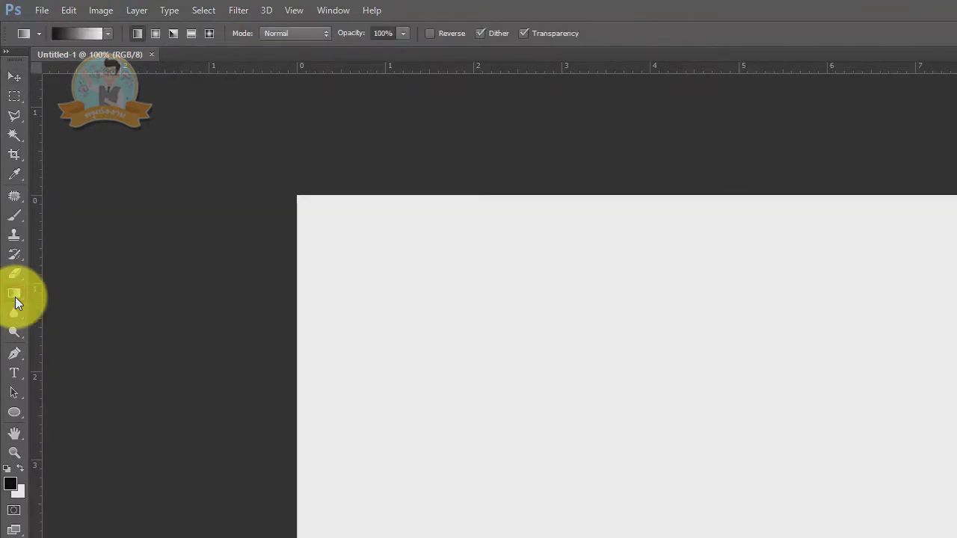
click(109, 33)
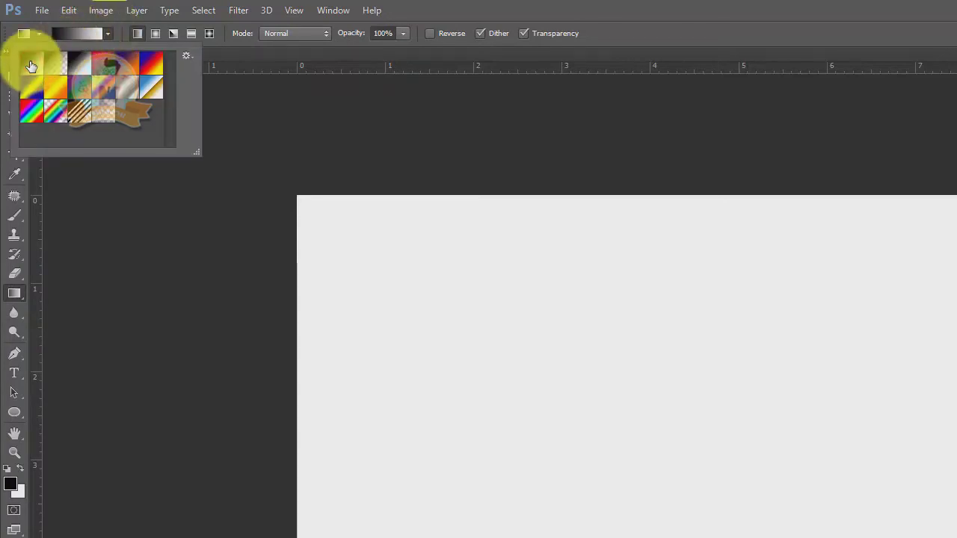
click(118, 310)
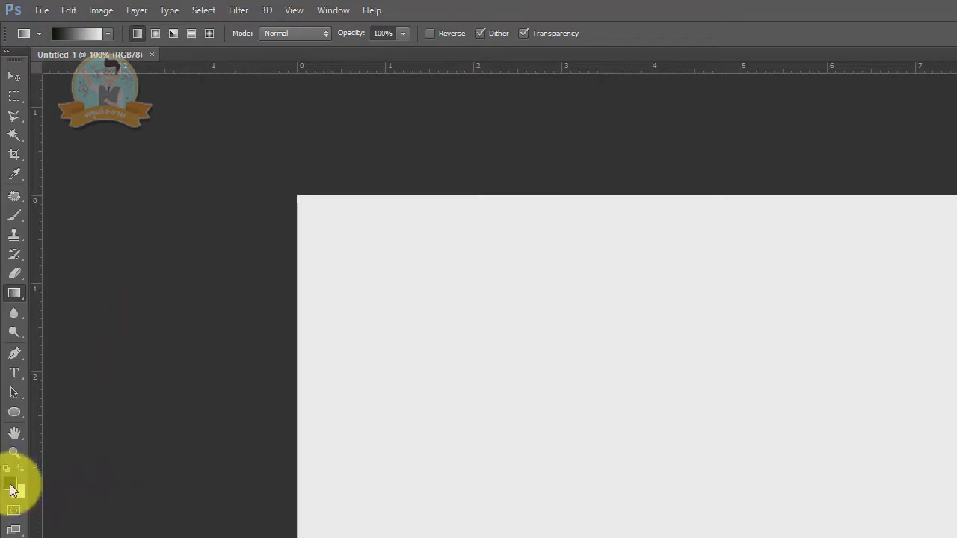
click(10, 486)
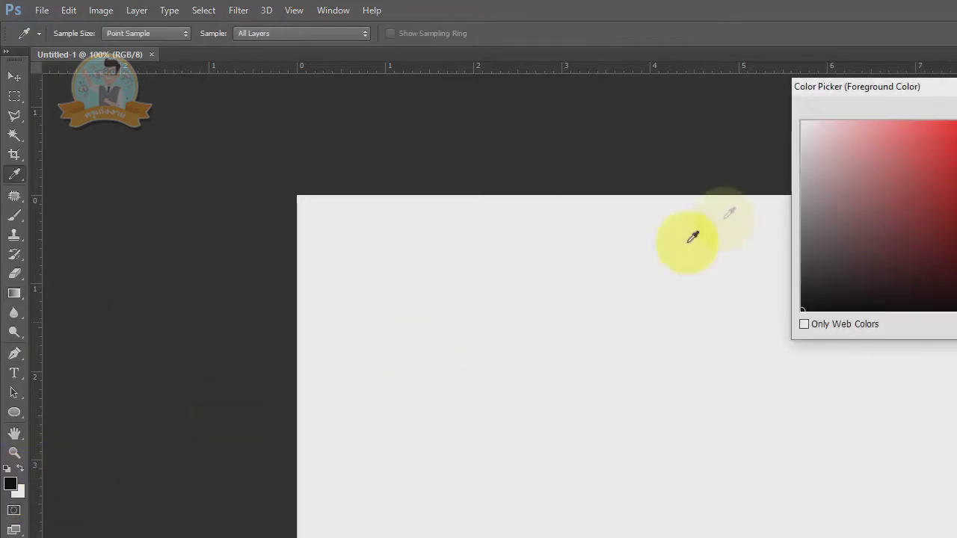
mouse_move(933, 88)
mouse_down()
mouse_move(363, 202)
mouse_move(334, 251)
mouse_up()
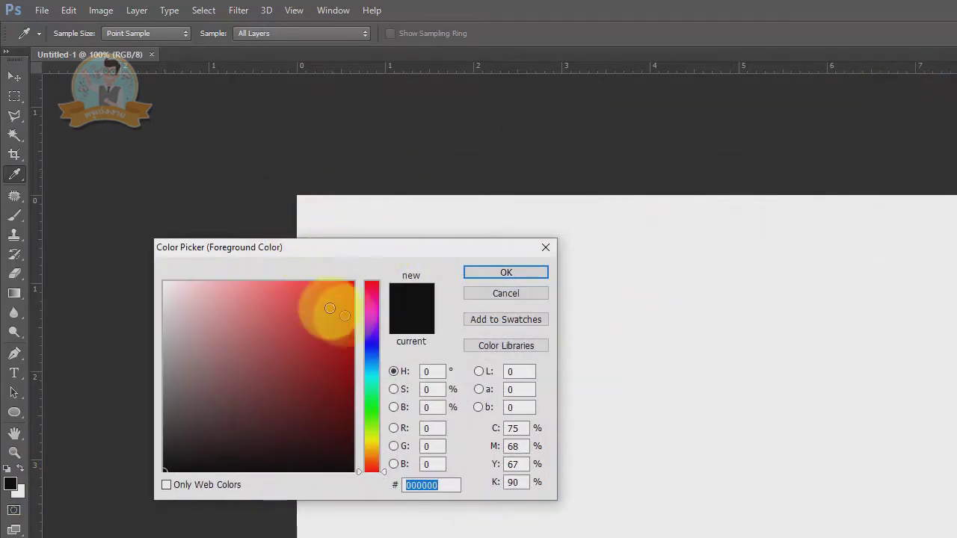
drag(293, 334, 474, 222)
key(g)
click(498, 271)
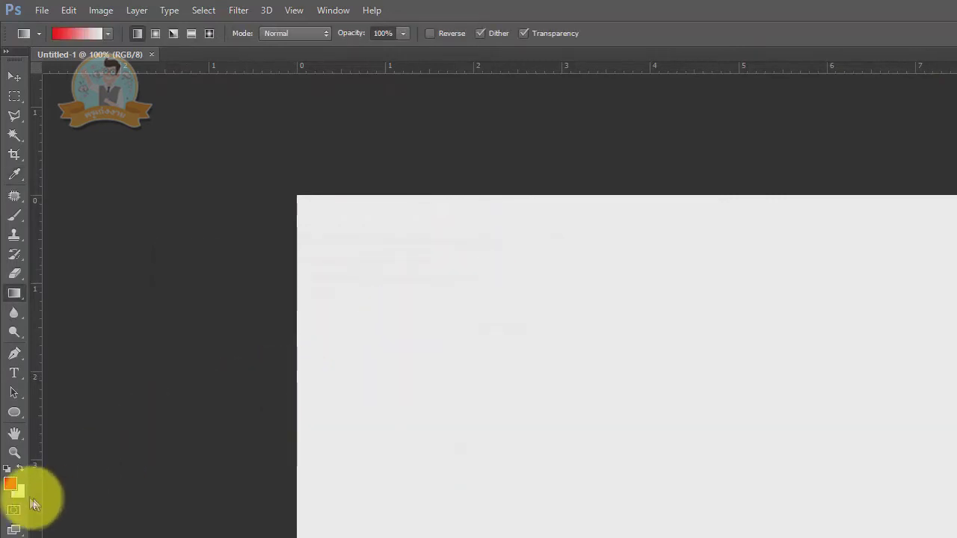
Set the background colour to a fully saturated orange (#ff9c00).
click(22, 495)
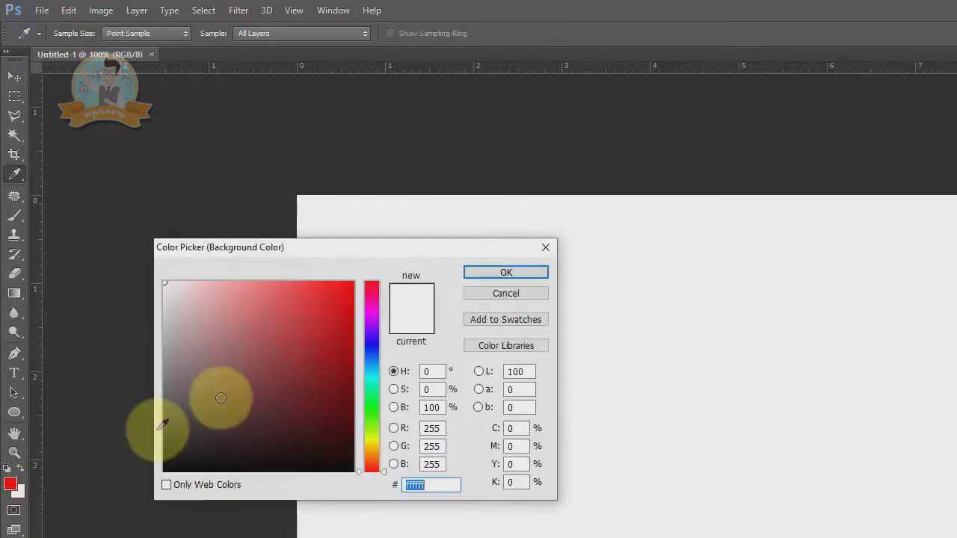
drag(373, 470, 376, 447)
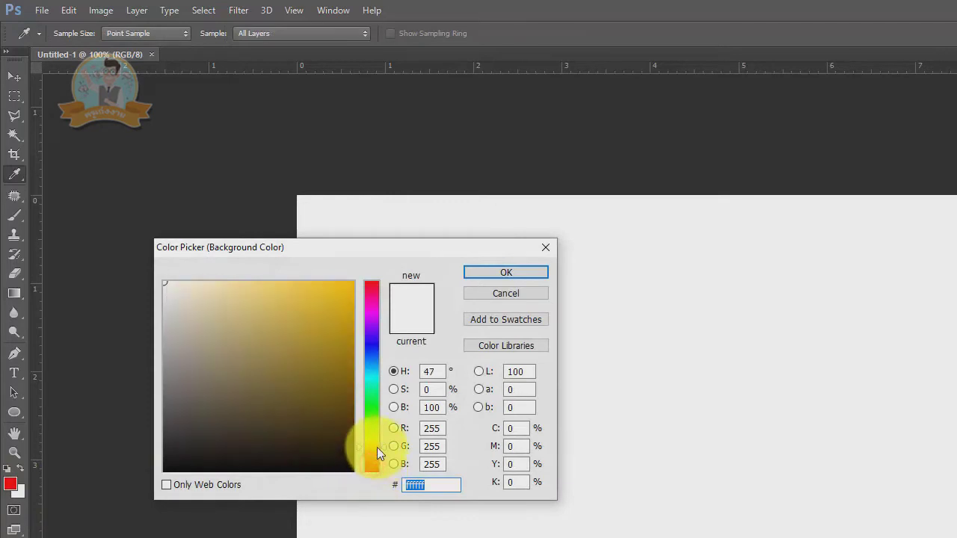
drag(292, 325, 406, 231)
drag(378, 445, 377, 452)
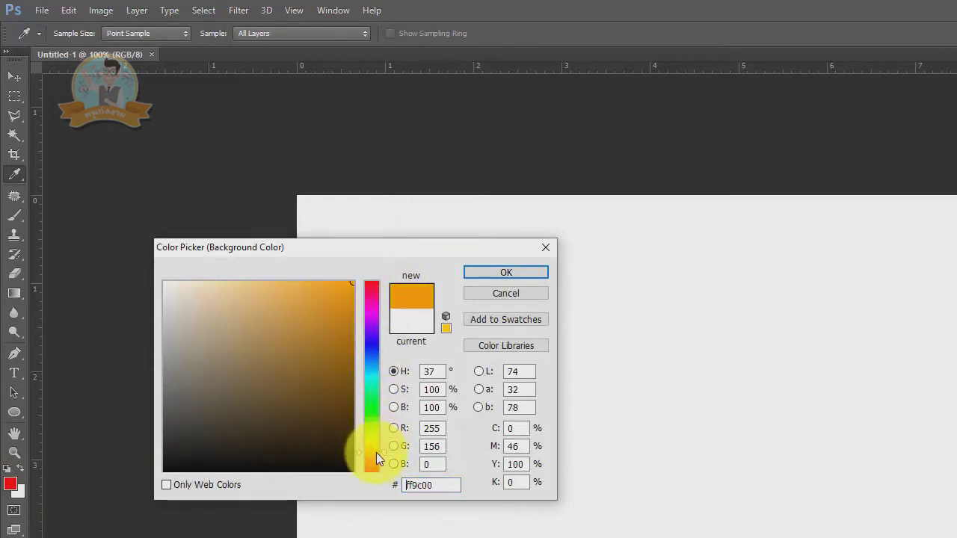
key(g)
click(503, 273)
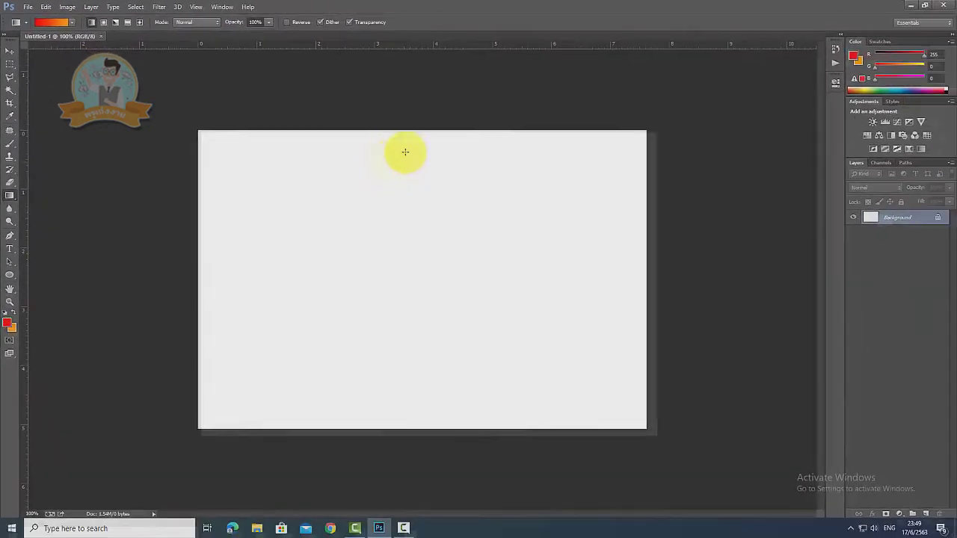
Drag a vertical red-to-orange gradient from the top of the canvas to near the bottom.
drag(417, 139, 417, 393)
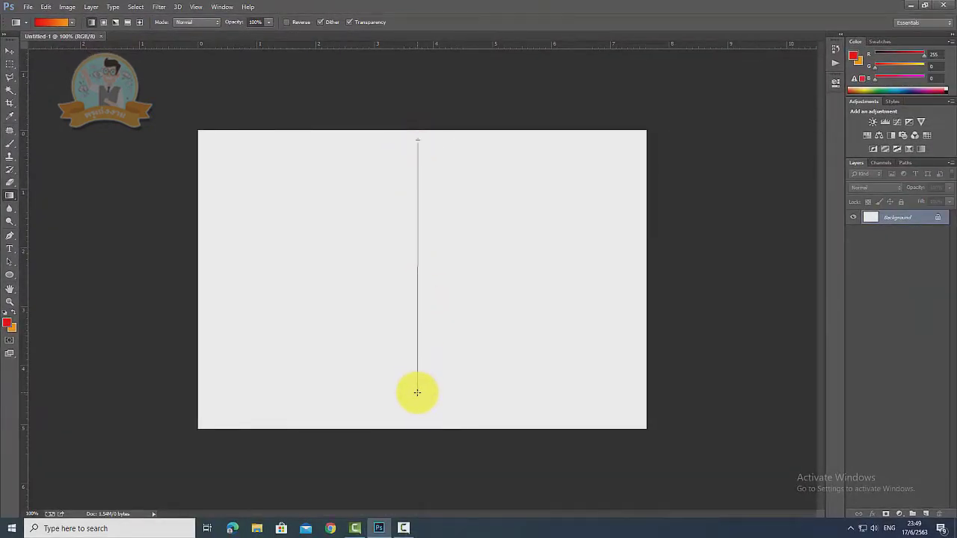
drag(417, 392, 417, 392)
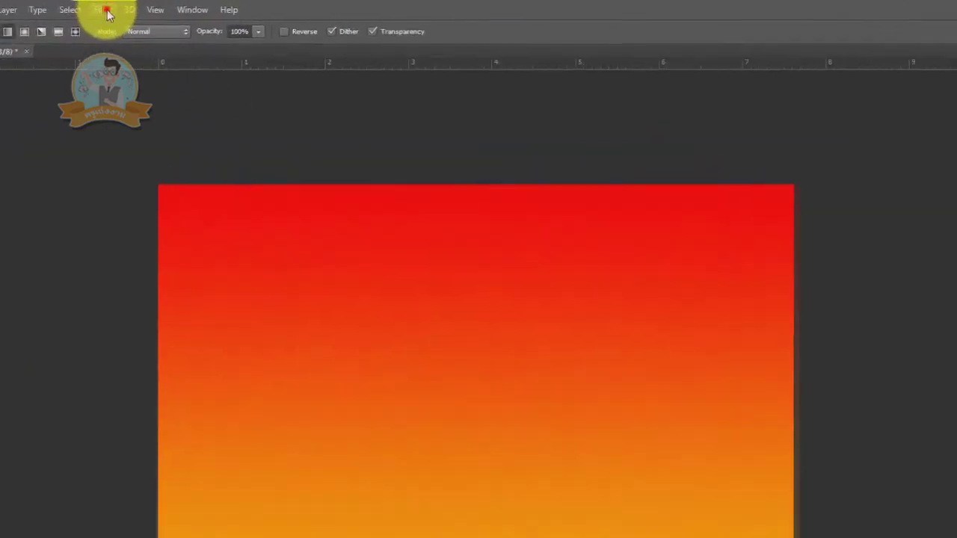
click(160, 9)
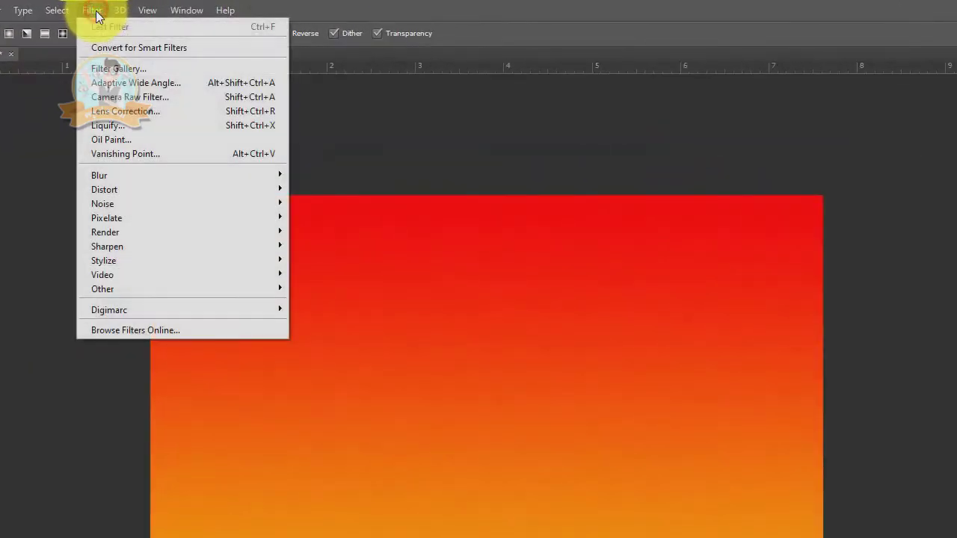
mouse_move(104, 189)
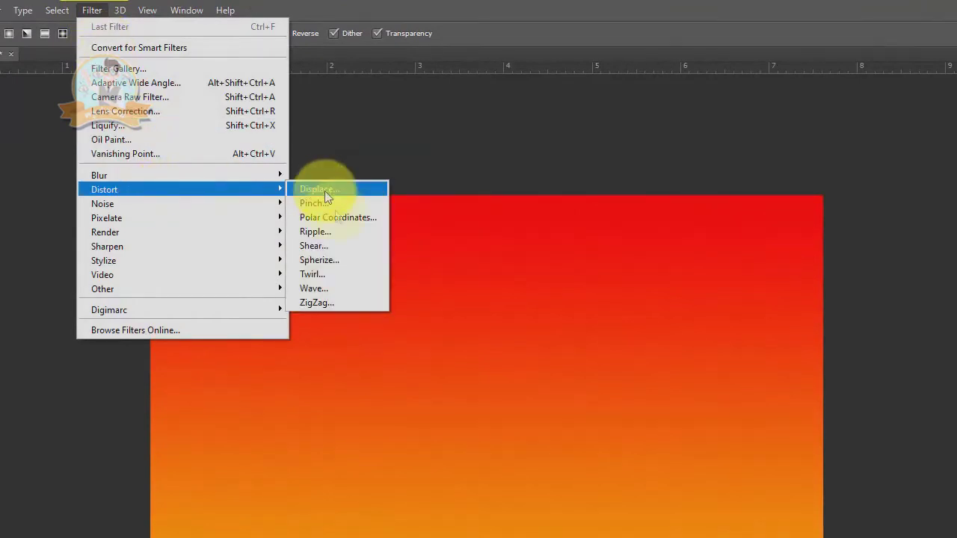
Set the Wave filter to Square type with 498 generators and a larger wavelength.
click(340, 289)
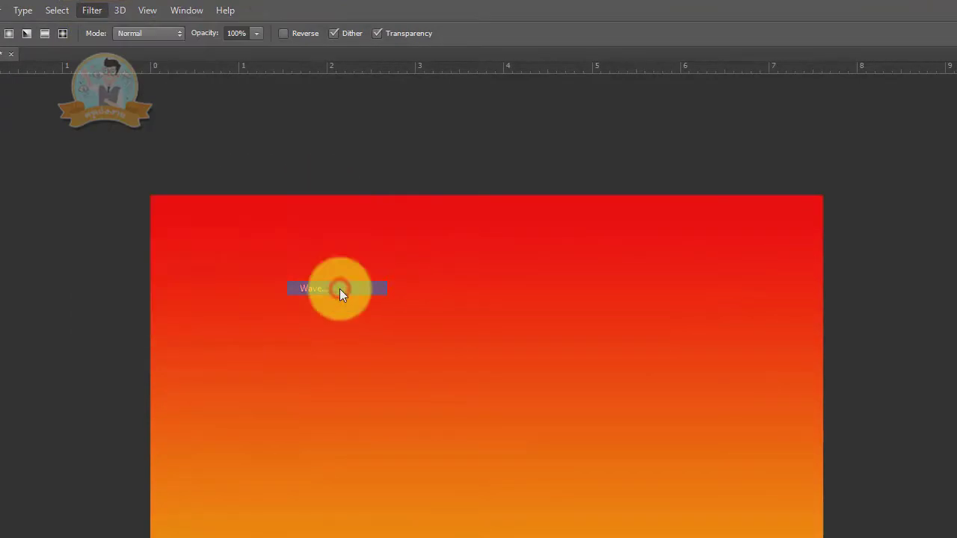
drag(528, 143, 388, 147)
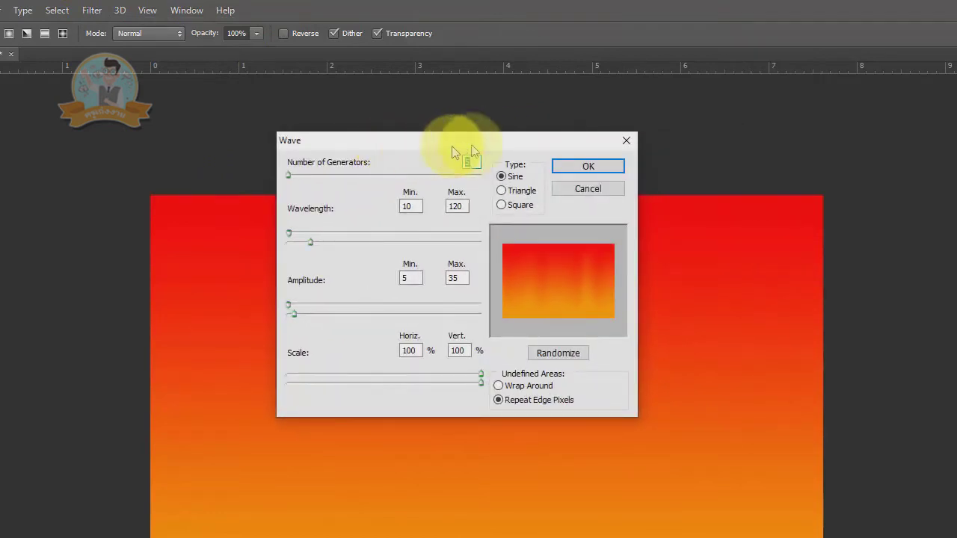
click(523, 205)
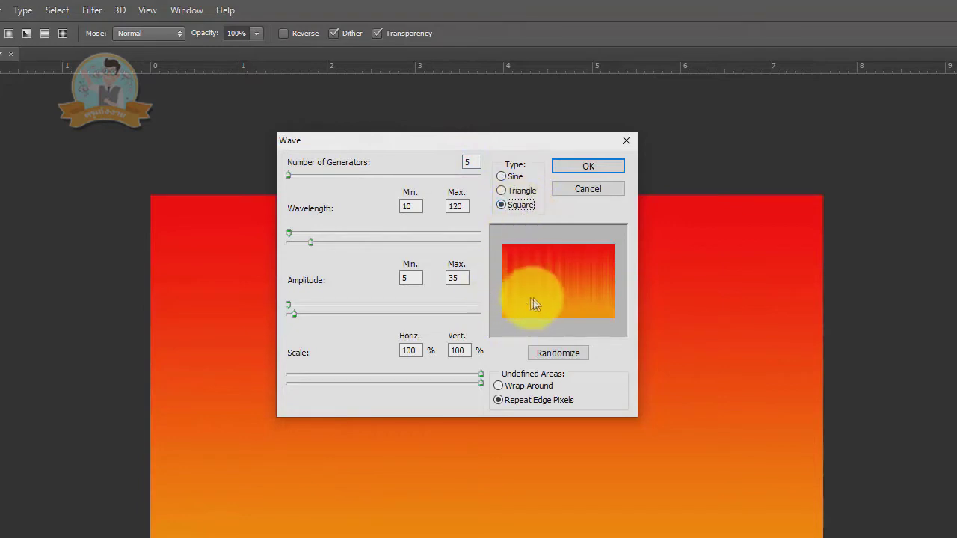
drag(288, 175, 383, 189)
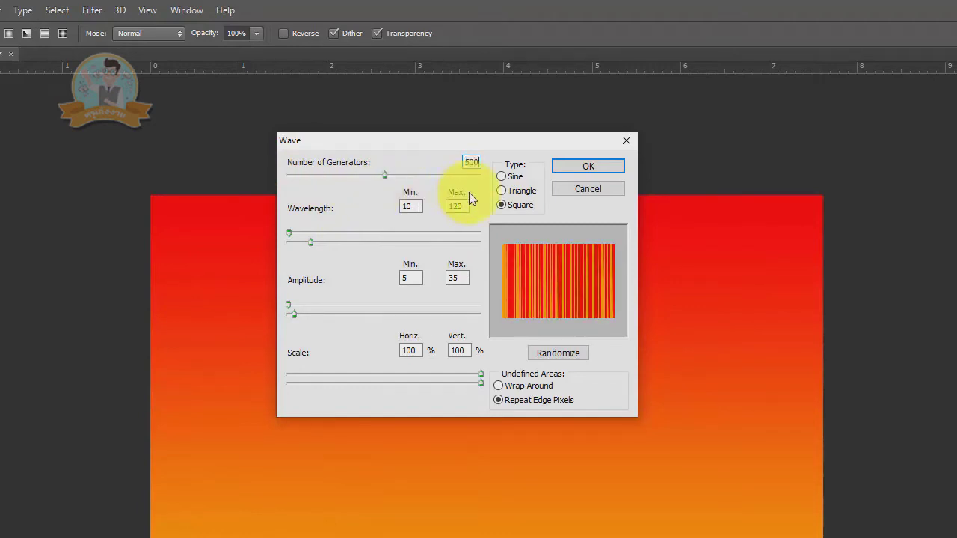
click(289, 233)
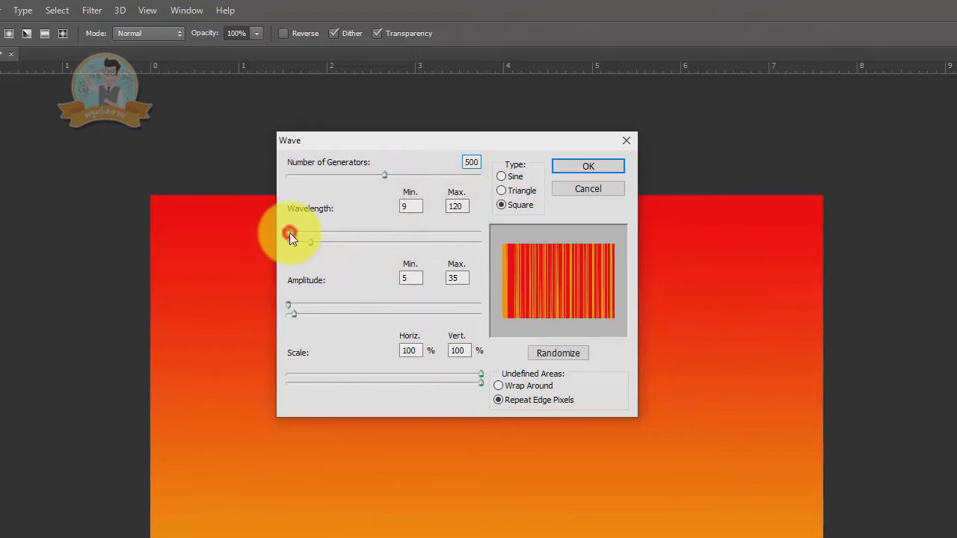
drag(289, 233, 292, 232)
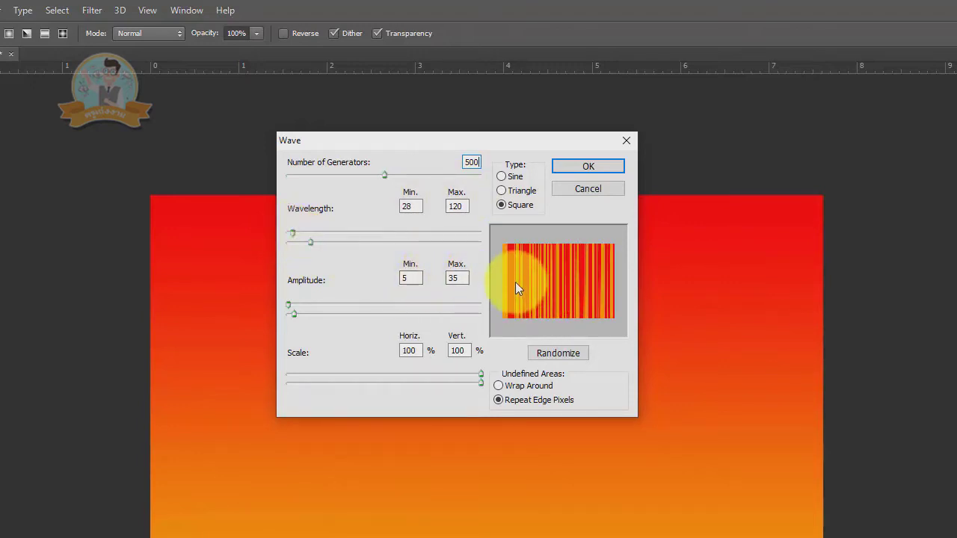
mouse_move(292, 233)
mouse_down()
mouse_move(318, 251)
mouse_move(306, 242)
mouse_up()
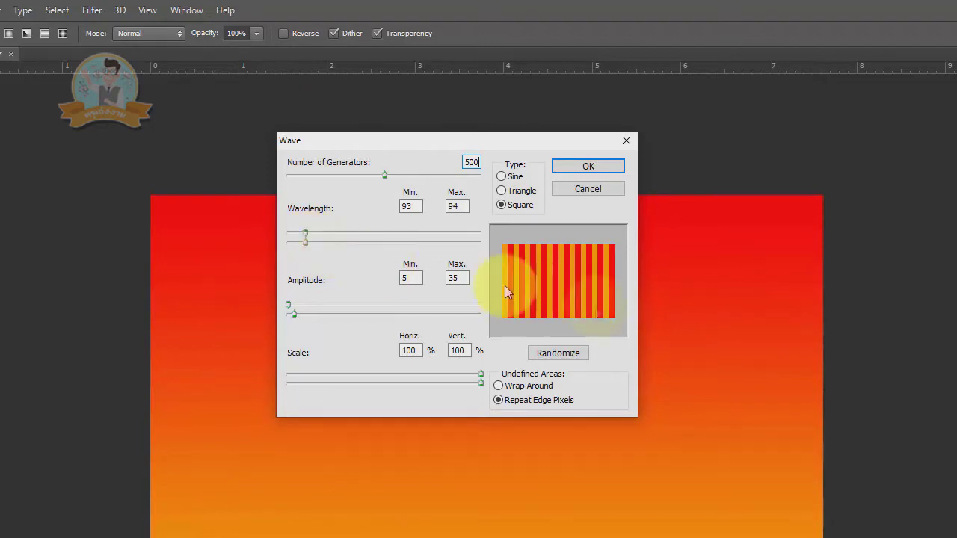
Fine-tune the wave wavelength and amplitude for even stripes, then apply the Wave filter.
click(568, 295)
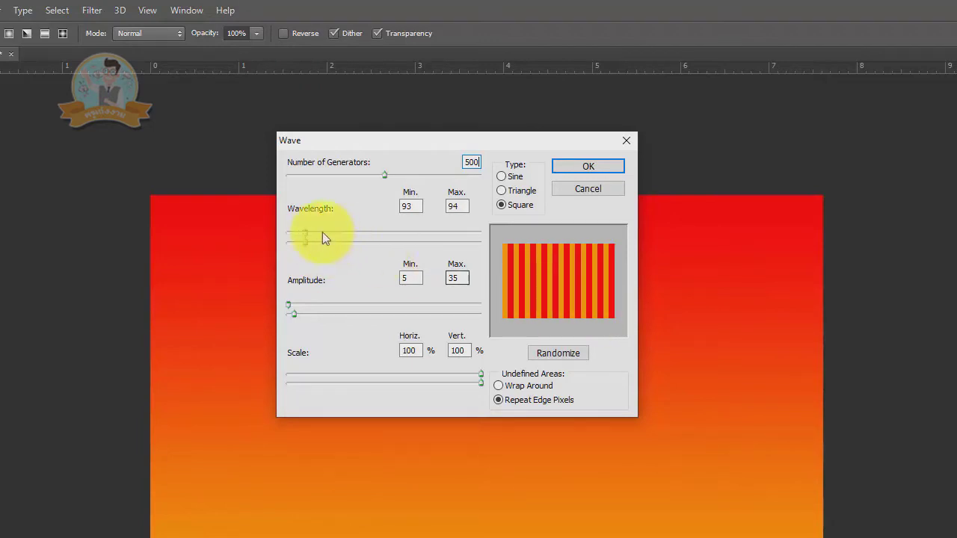
drag(303, 231, 319, 240)
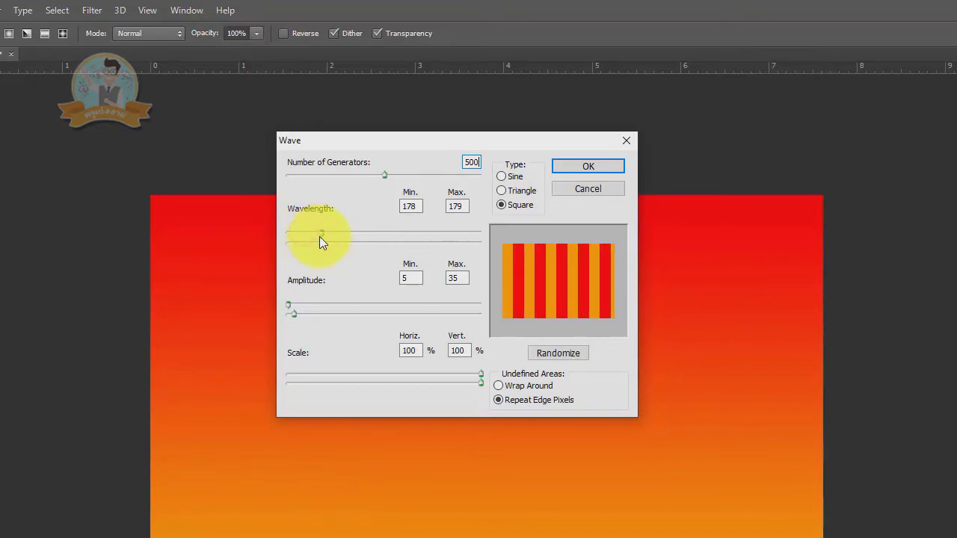
drag(325, 246, 300, 244)
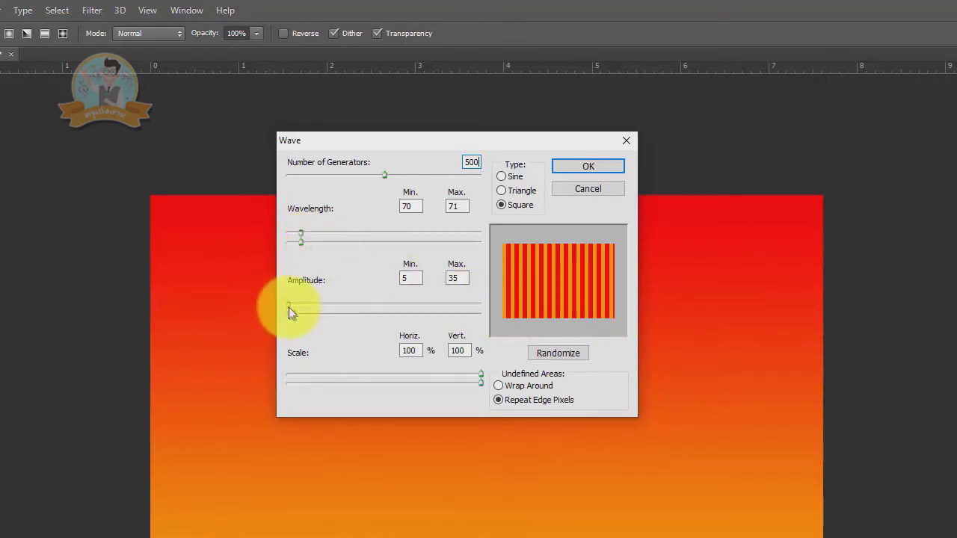
mouse_move(289, 308)
mouse_down()
mouse_move(421, 336)
mouse_move(430, 305)
mouse_up()
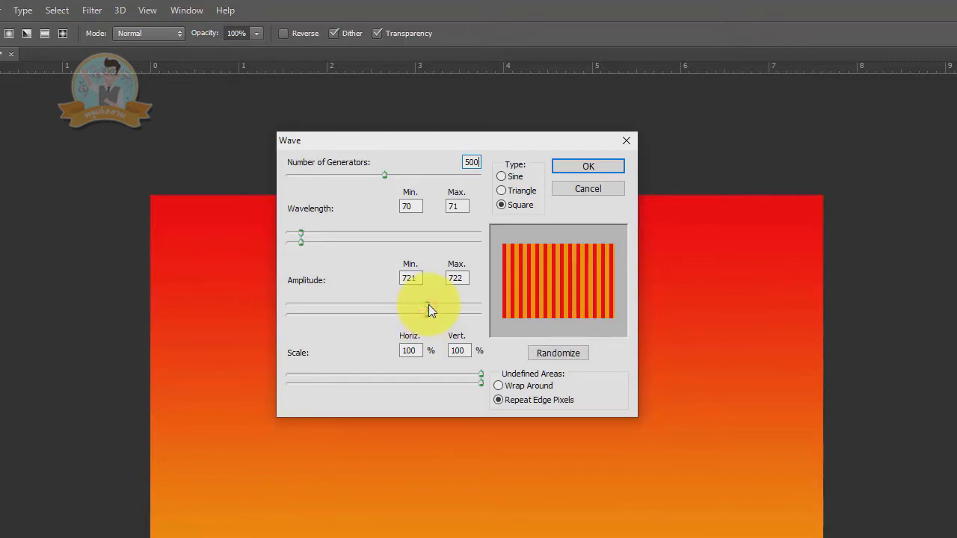
mouse_move(430, 314)
mouse_down()
mouse_move(421, 306)
mouse_move(423, 315)
mouse_up()
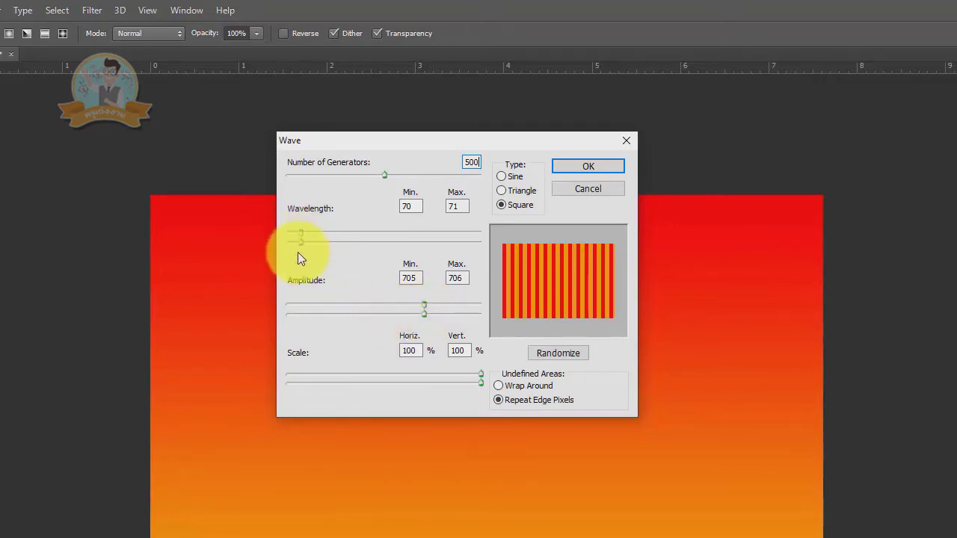
drag(301, 244, 300, 232)
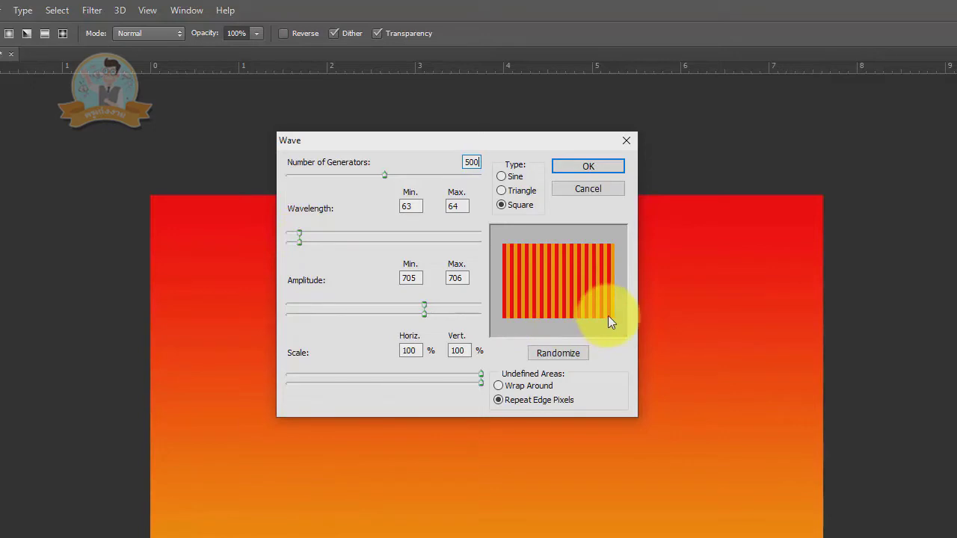
click(589, 165)
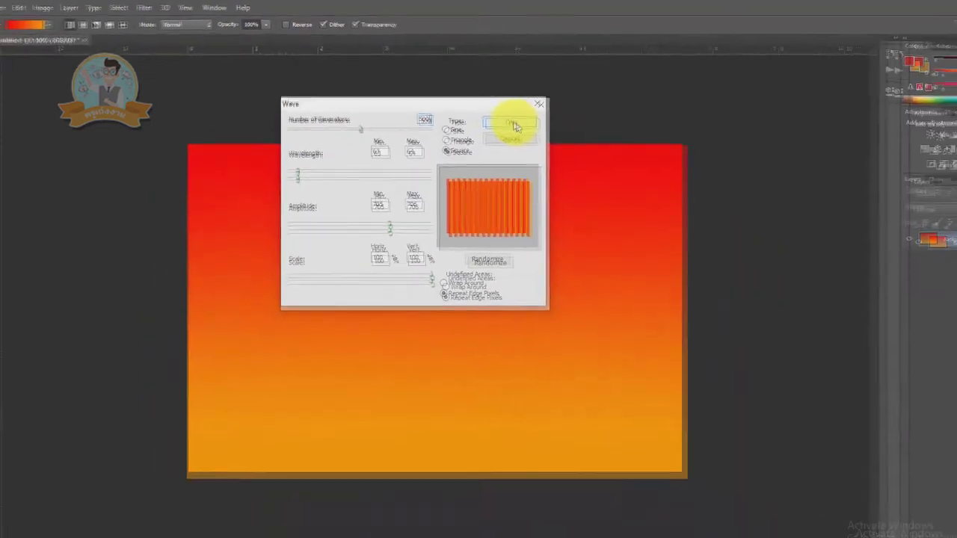
click(490, 107)
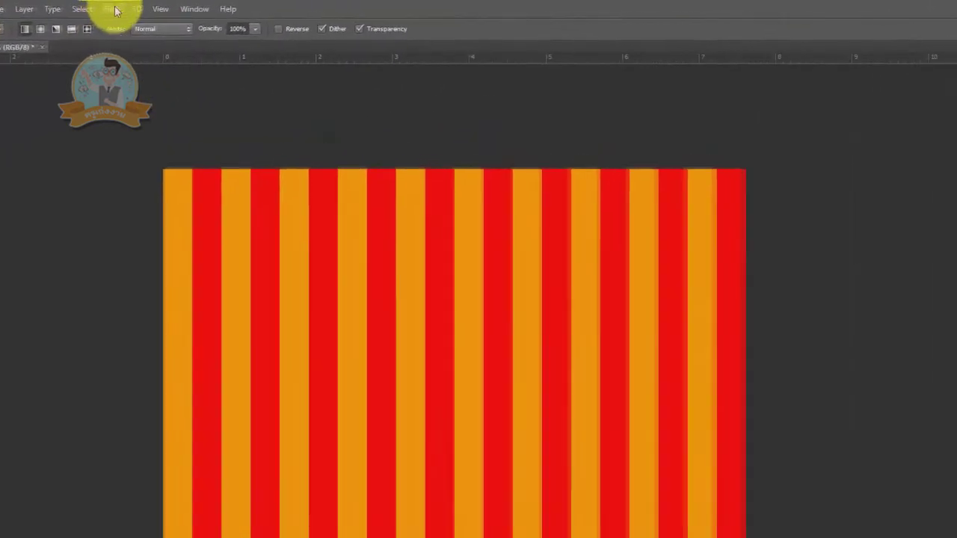
Apply Polar Coordinates, Rectangular to Polar, to bend the stripes into radiating rays.
click(160, 8)
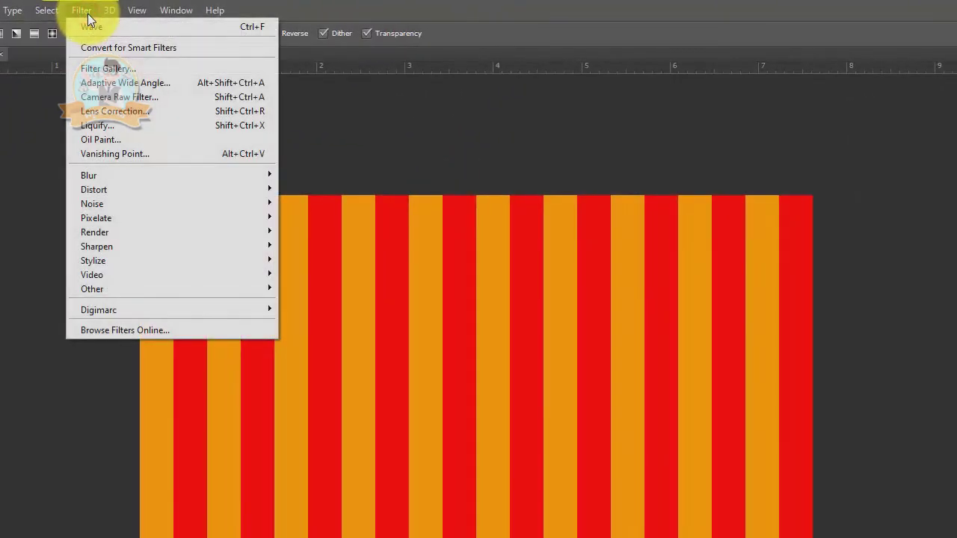
mouse_move(94, 190)
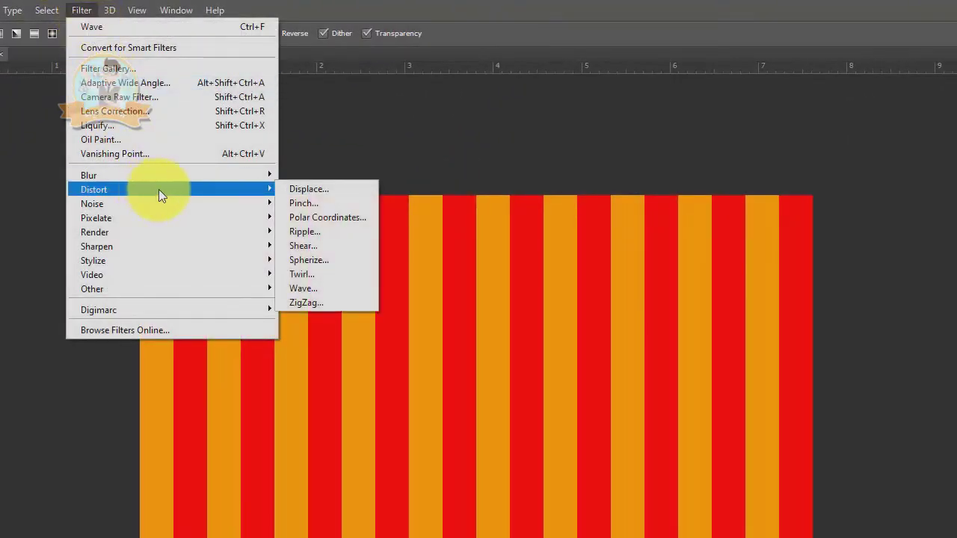
click(363, 220)
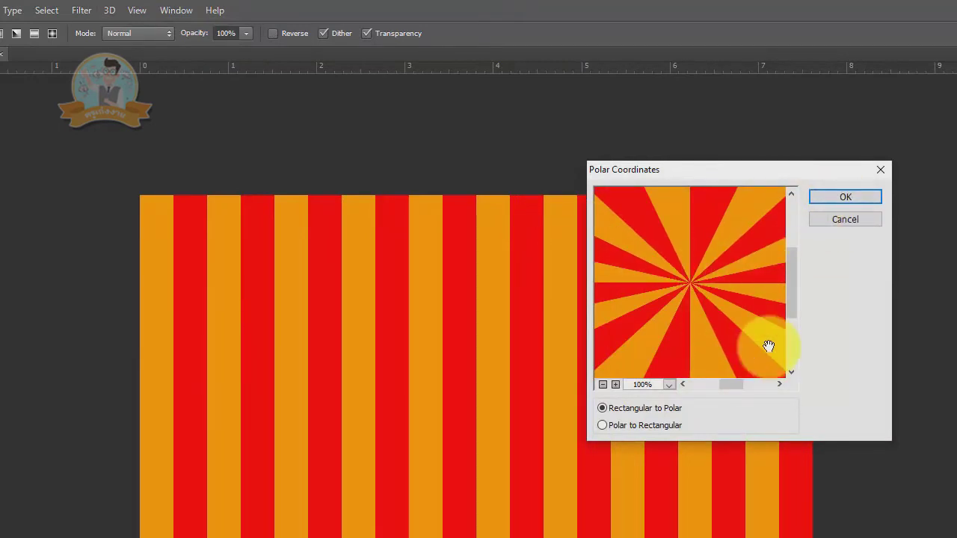
click(838, 197)
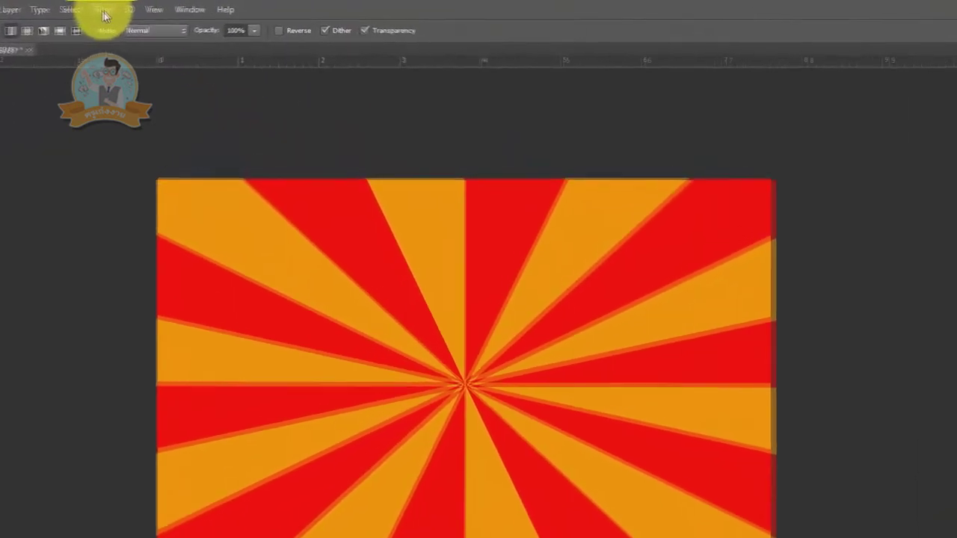
Apply Twirl with a high angle to twist the sunburst into a tight spiral.
click(137, 7)
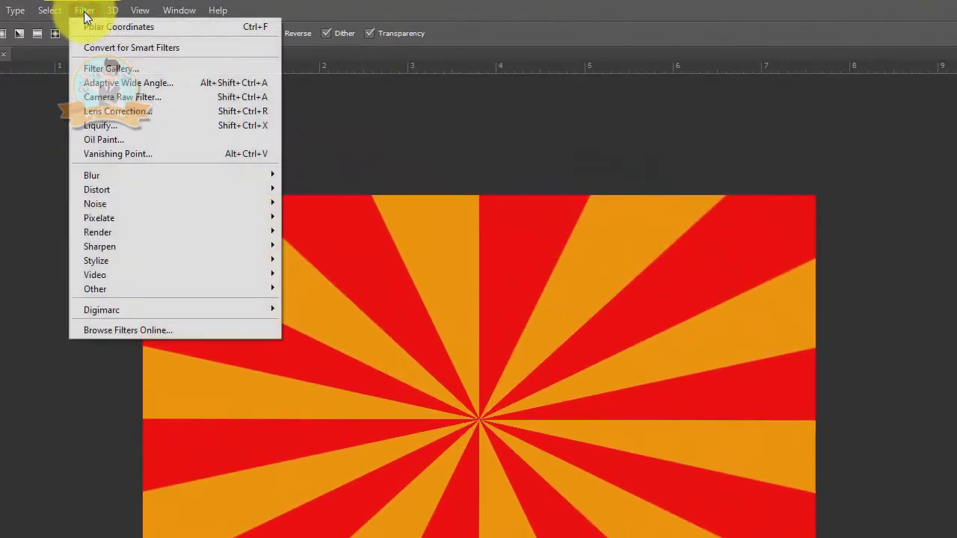
mouse_move(98, 189)
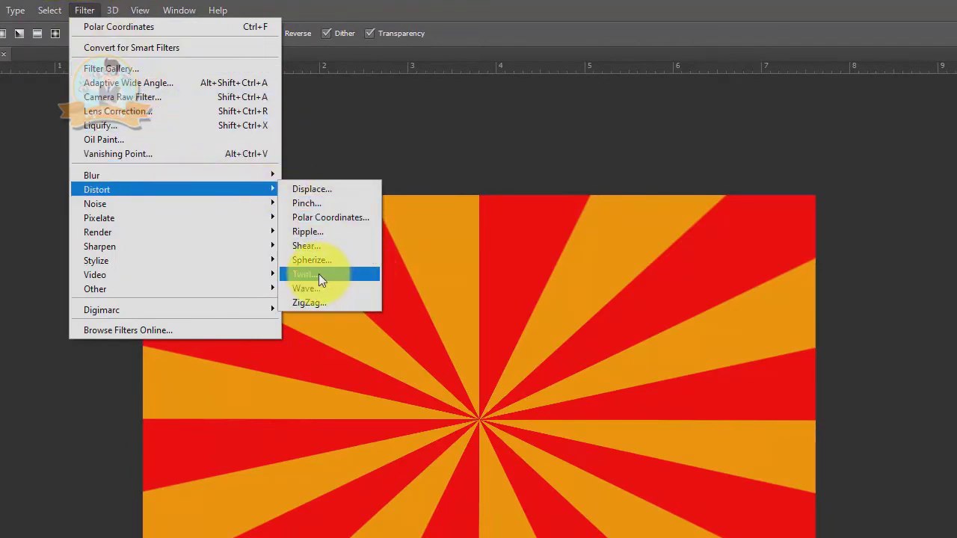
click(318, 273)
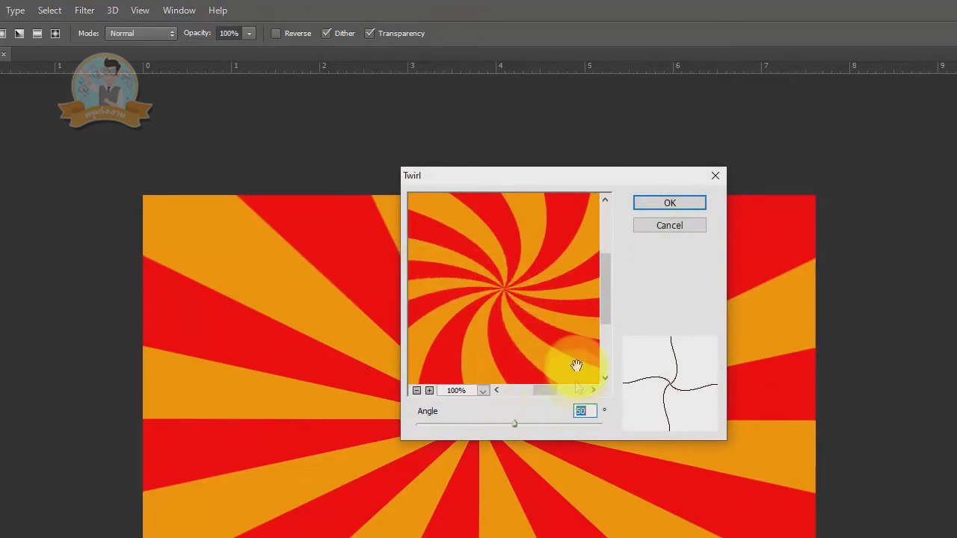
drag(553, 176, 696, 151)
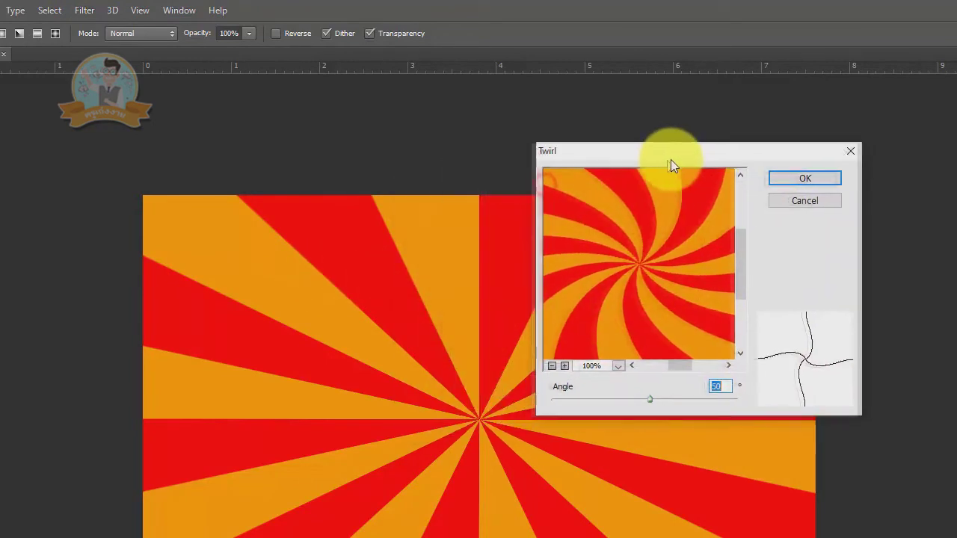
mouse_move(658, 401)
mouse_down()
mouse_move(641, 401)
mouse_move(705, 396)
mouse_move(694, 392)
mouse_up()
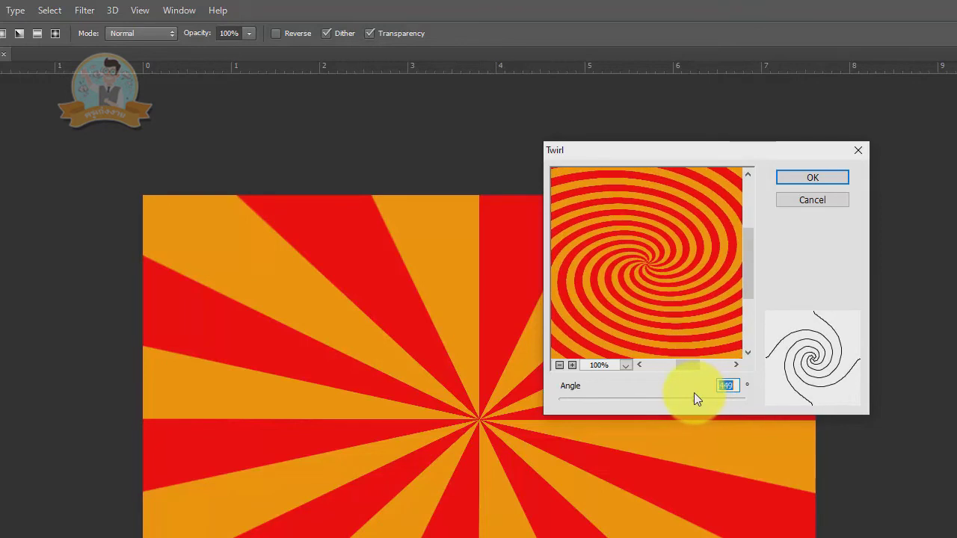
click(782, 177)
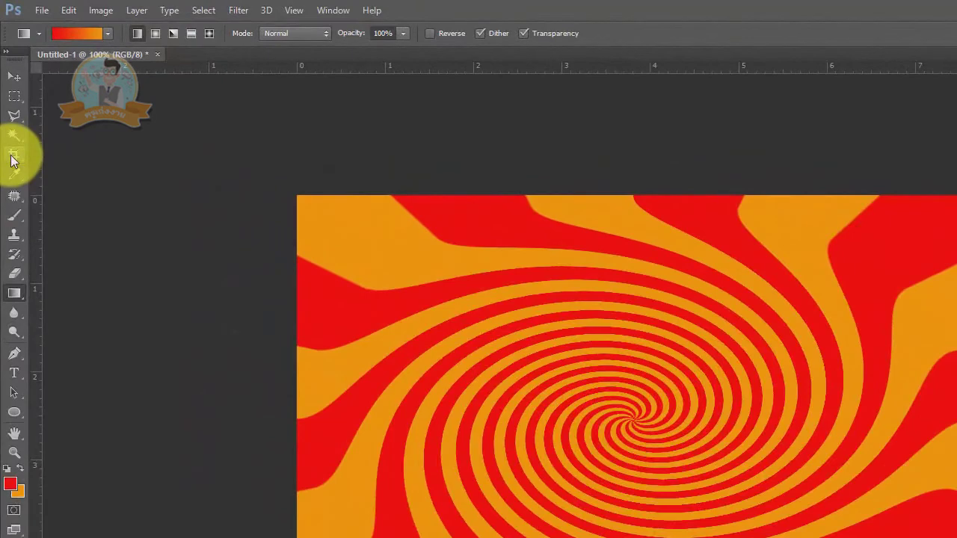
click(11, 159)
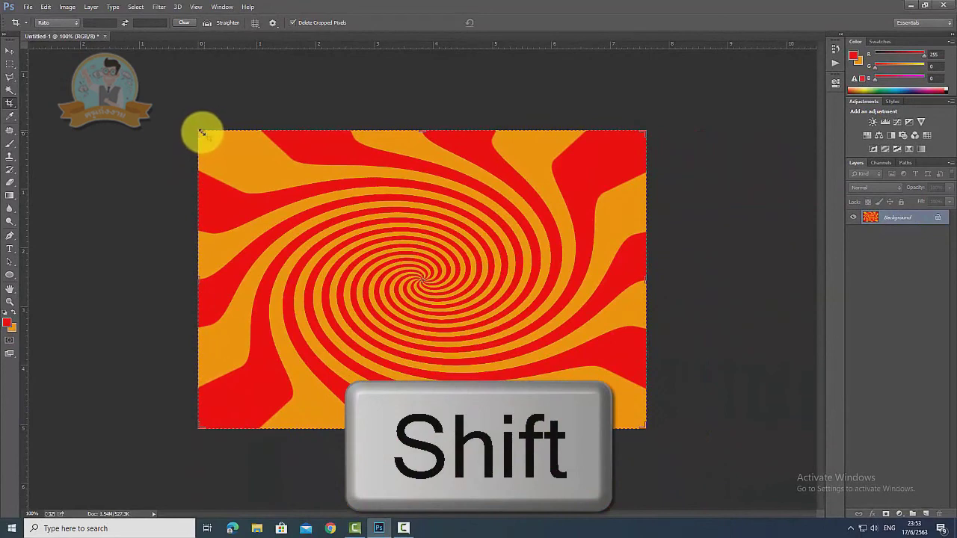
Shrink the crop box proportionally, centre the spiral's core inside it, and commit the crop.
drag(200, 132, 275, 190)
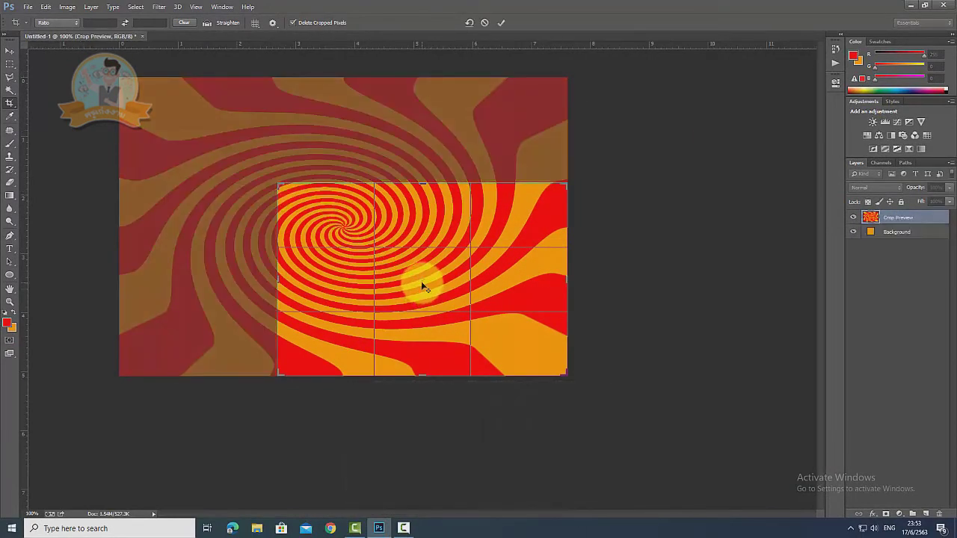
click(421, 281)
drag(395, 273, 391, 267)
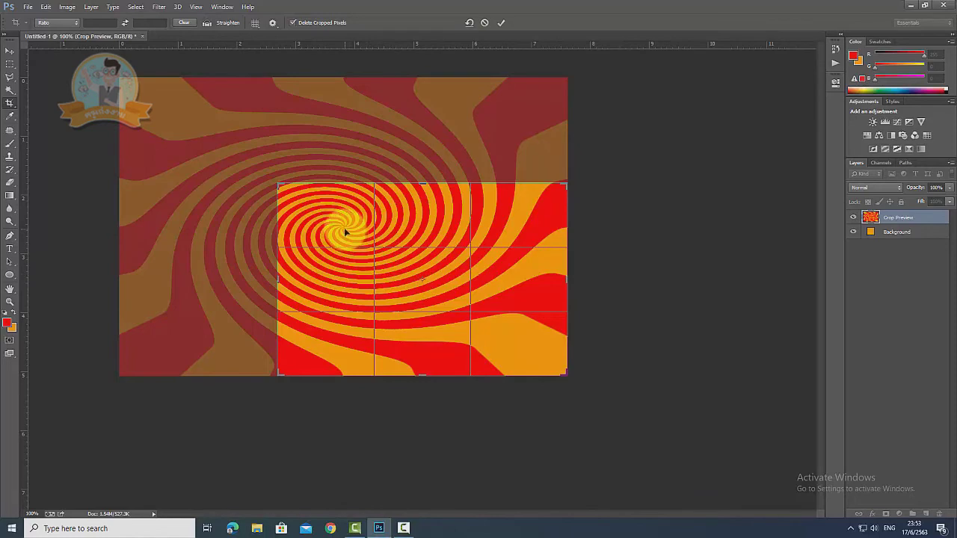
drag(343, 231, 424, 283)
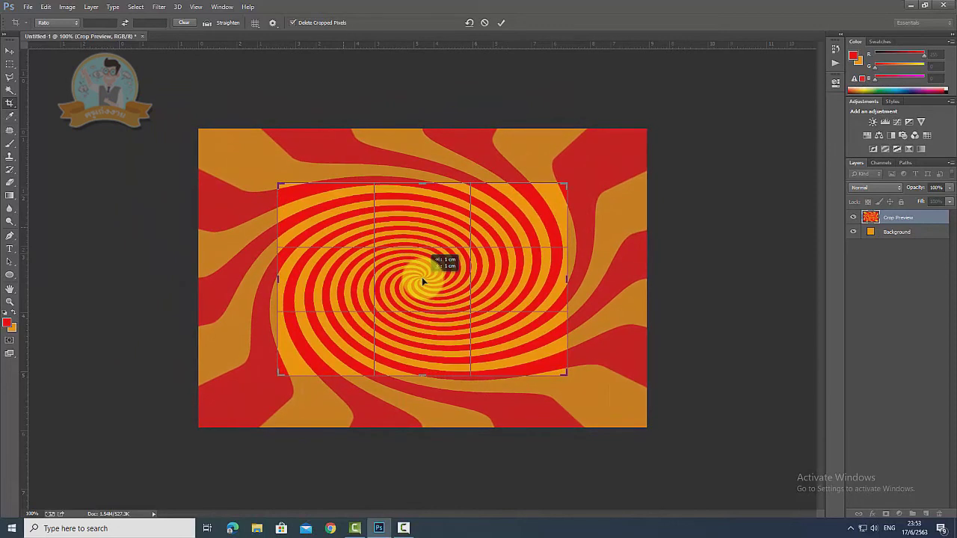
drag(423, 283, 424, 280)
key(Return)
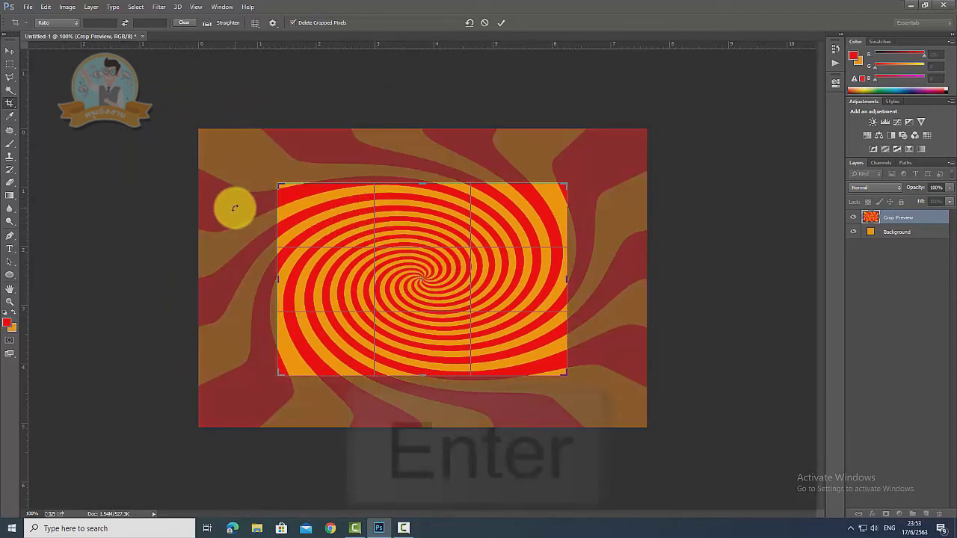